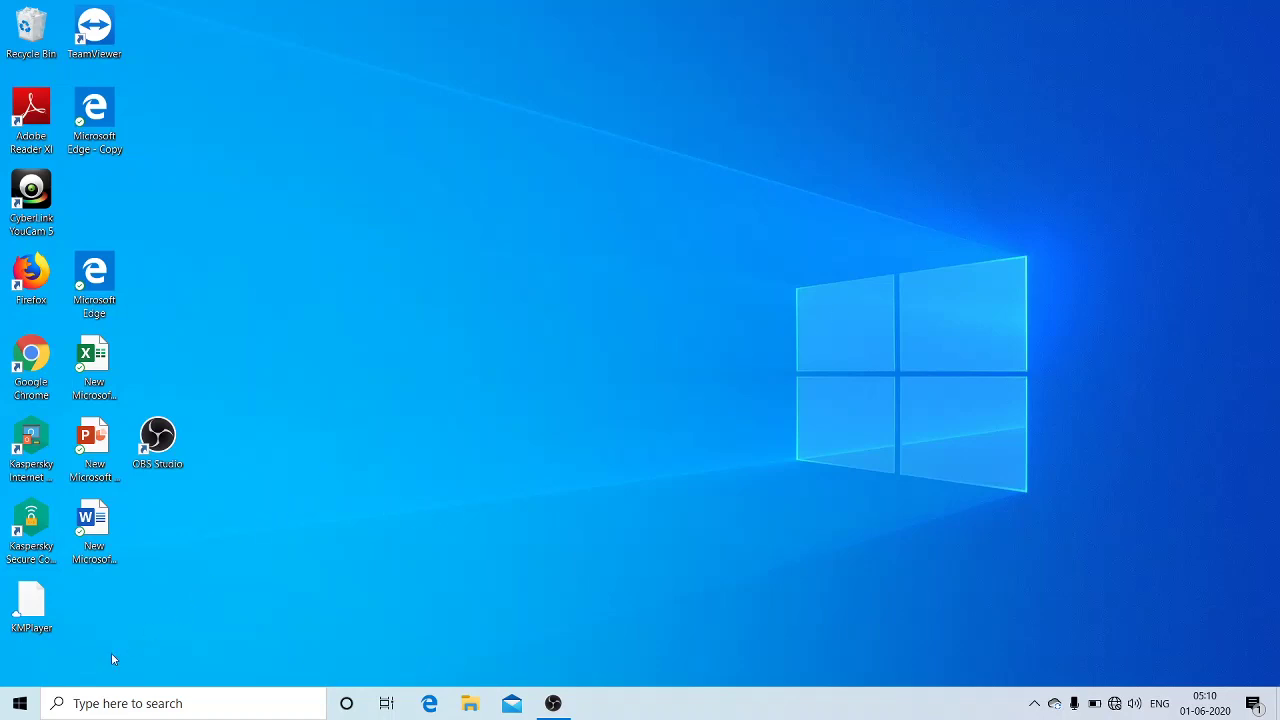
# - Launch Paint from a Start menu search for 'pain'
pyautogui.click(12, 711)
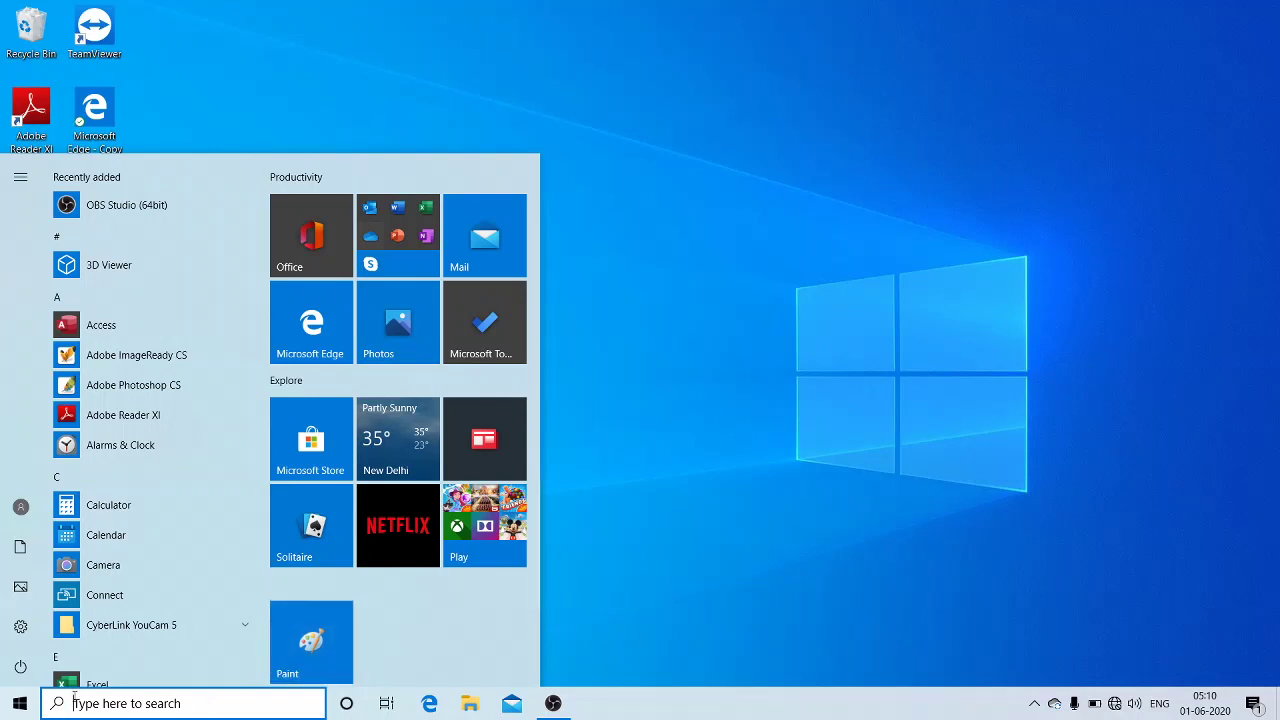
pyautogui.write('pain')
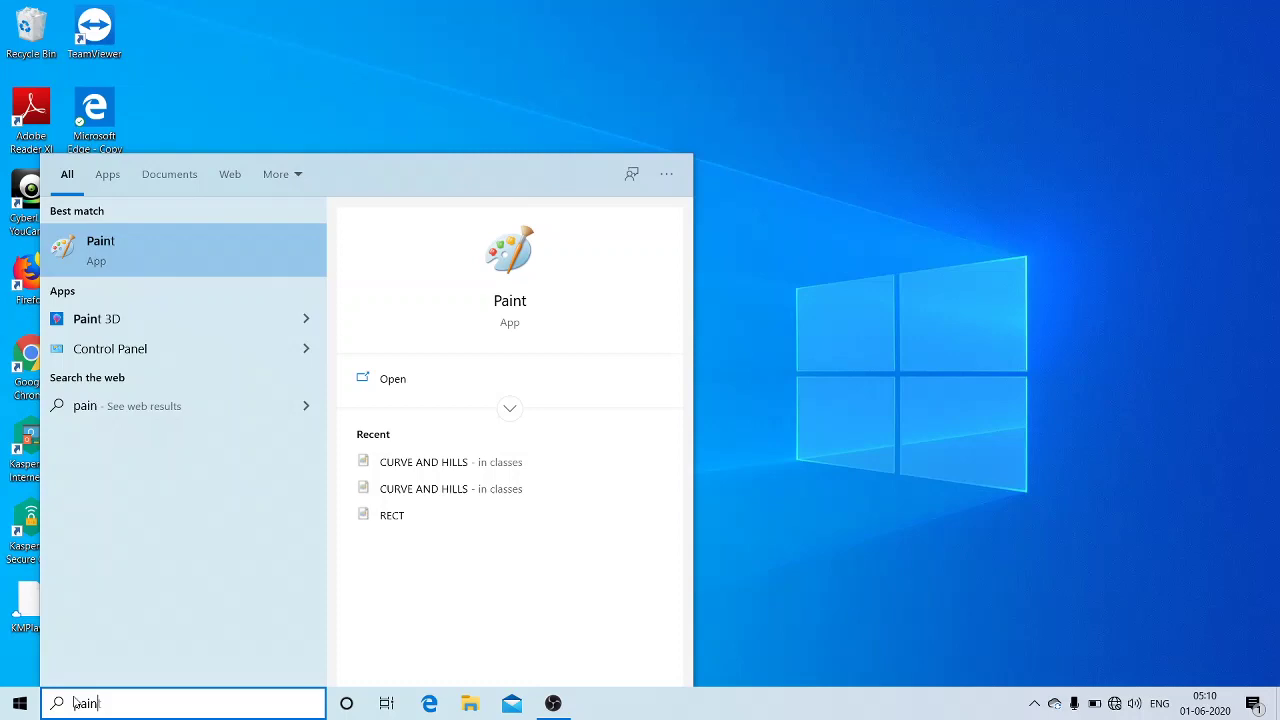
pyautogui.click(183, 266)
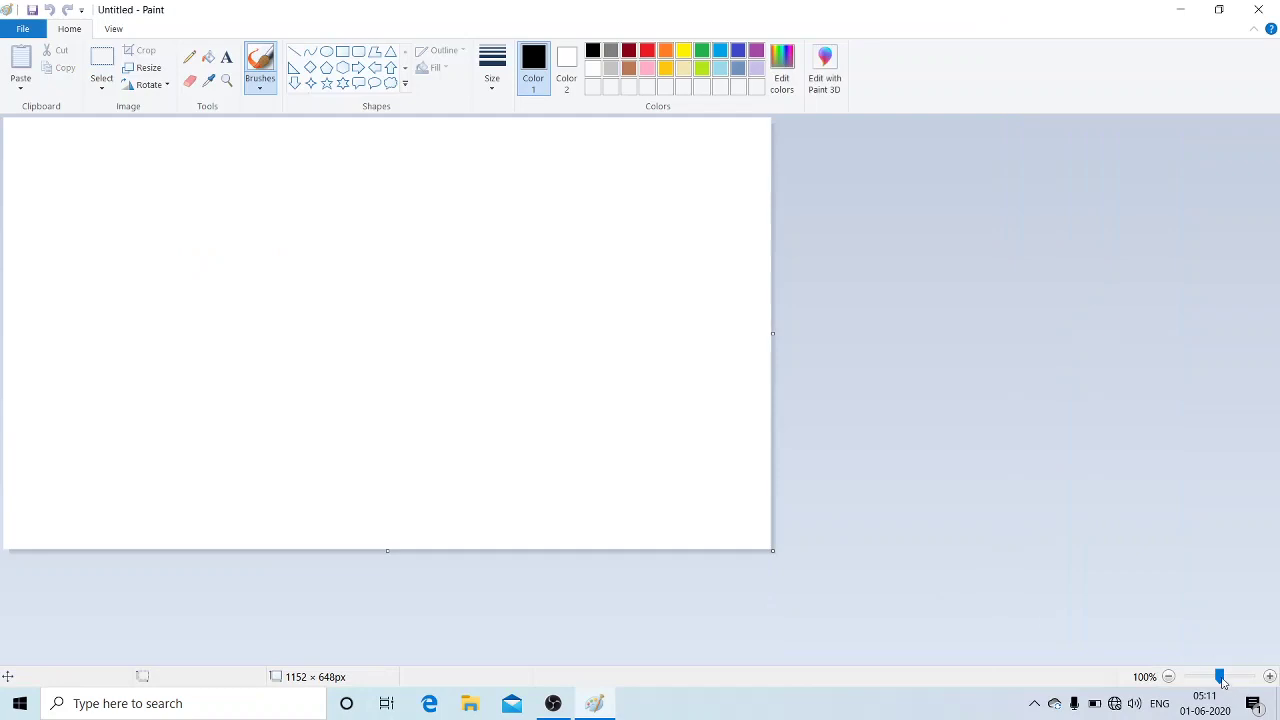
# - Zoom the blank 1152 × 648px canvas to 200% with the status bar slider
pyautogui.moveTo(1220, 679); pyautogui.dragTo(1225, 678)
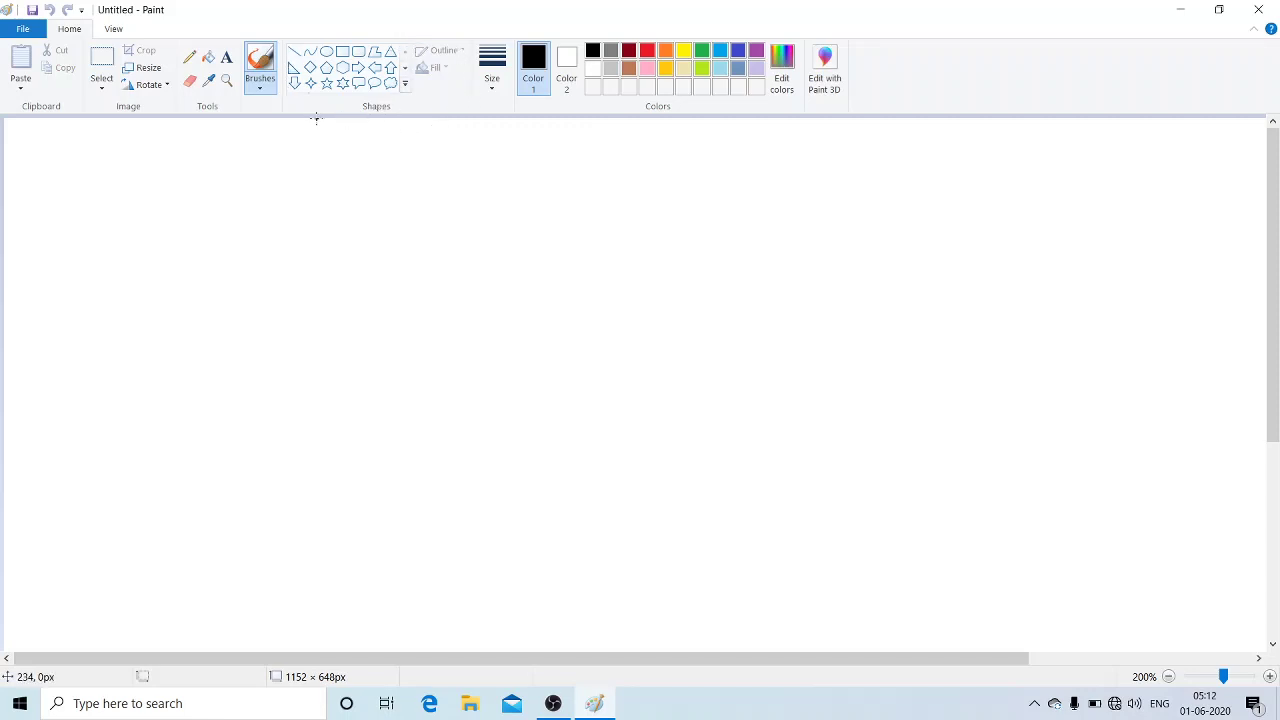
pyautogui.click(342, 52)
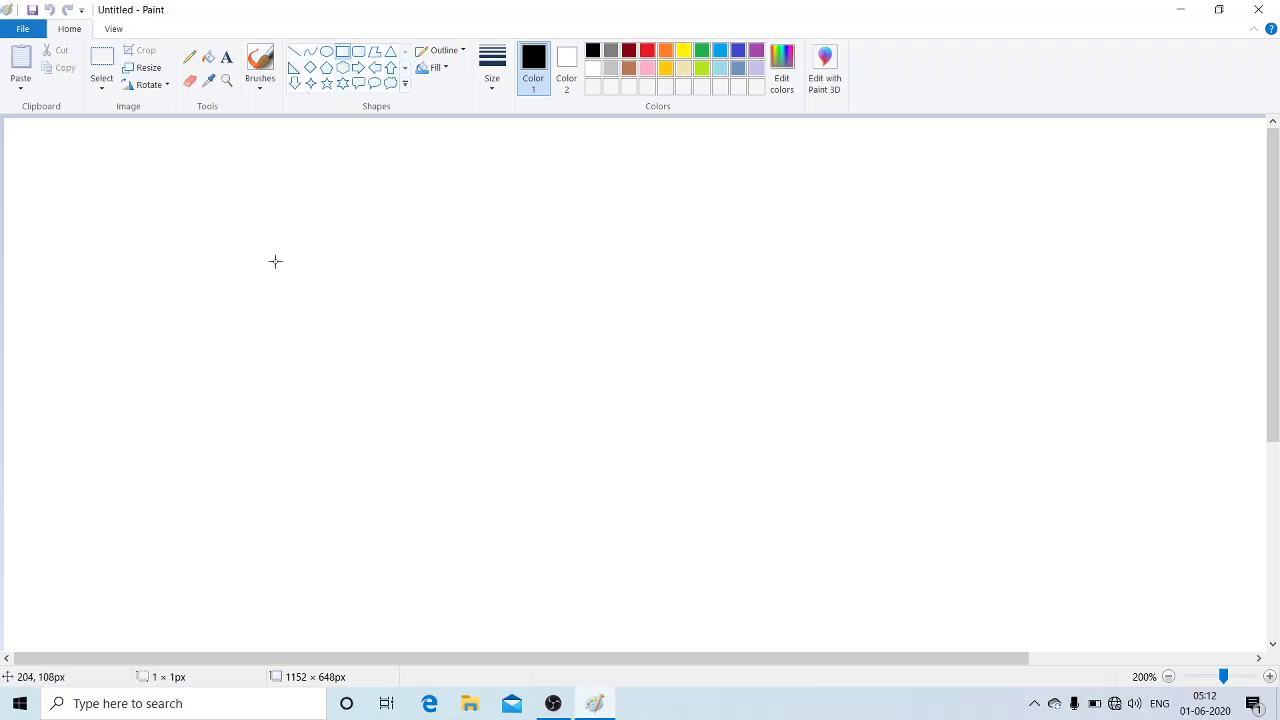
pyautogui.moveTo(275, 261)
pyautogui.mouseDown()
pyautogui.moveTo(287, 313)
pyautogui.moveTo(671, 426)
pyautogui.moveTo(767, 440)
pyautogui.mouseUp()
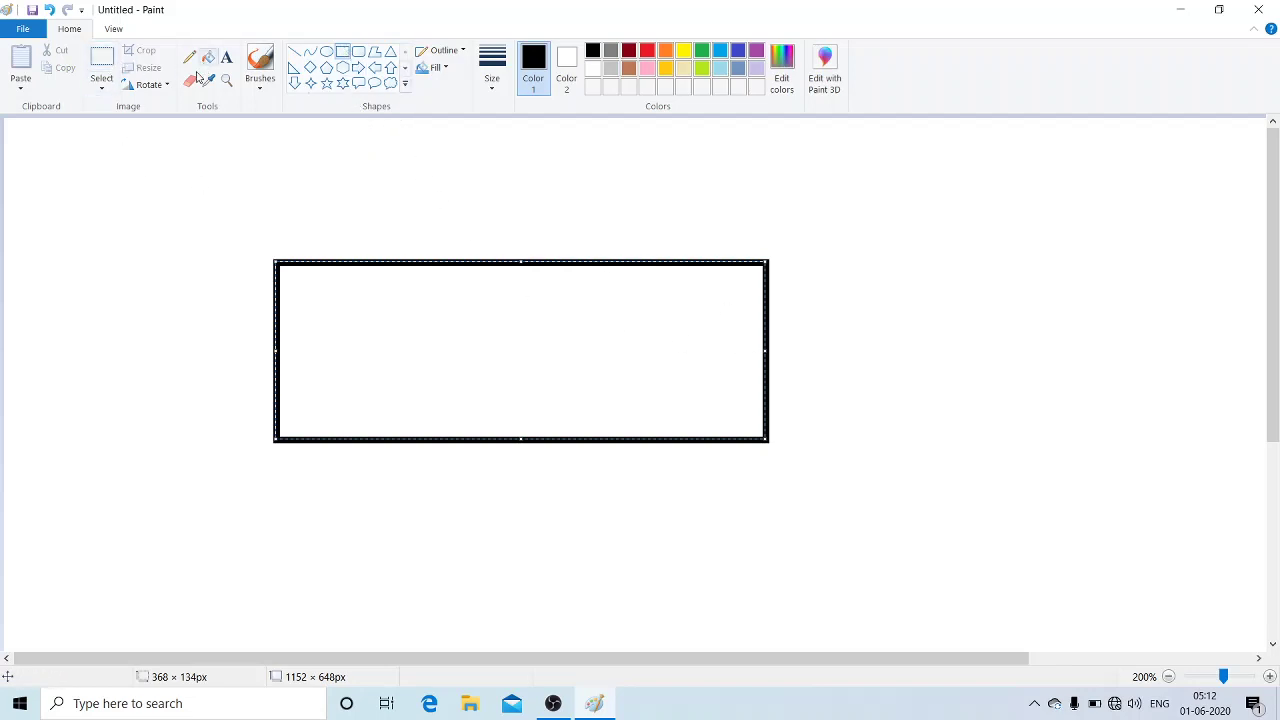
pyautogui.click(104, 62)
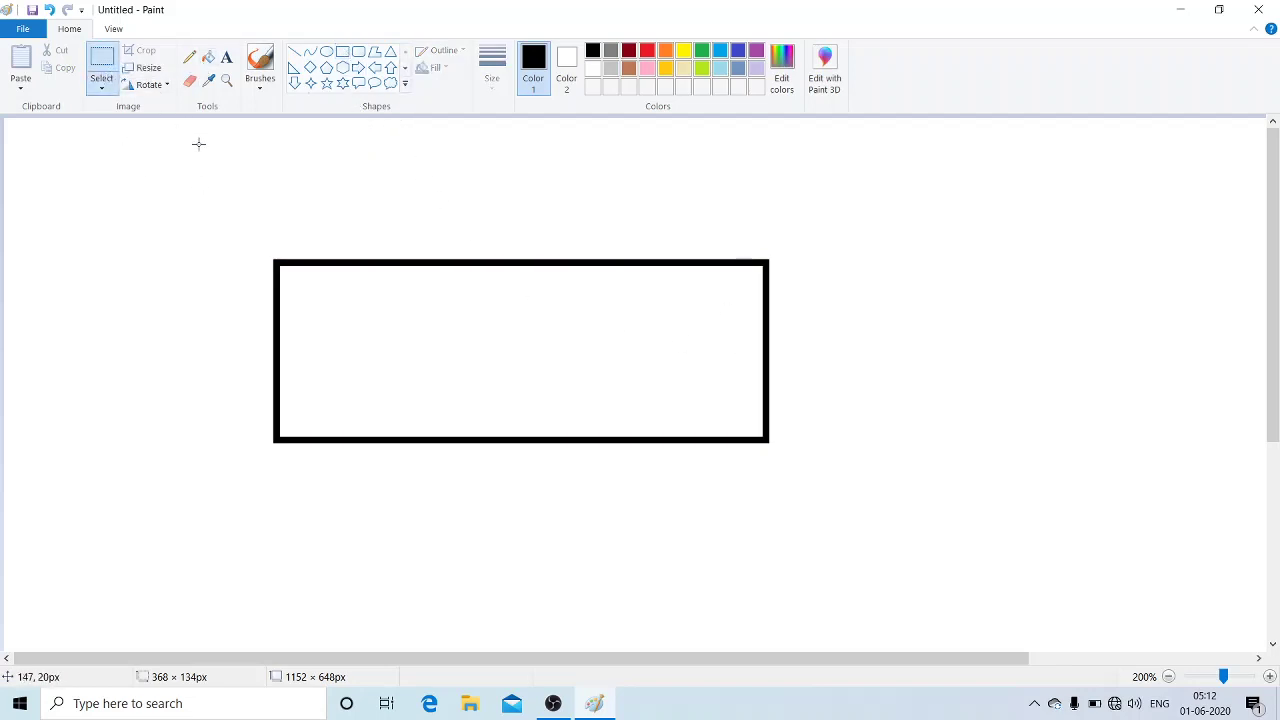
pyautogui.moveTo(199, 144); pyautogui.dragTo(926, 545)
pyautogui.press('Delete')
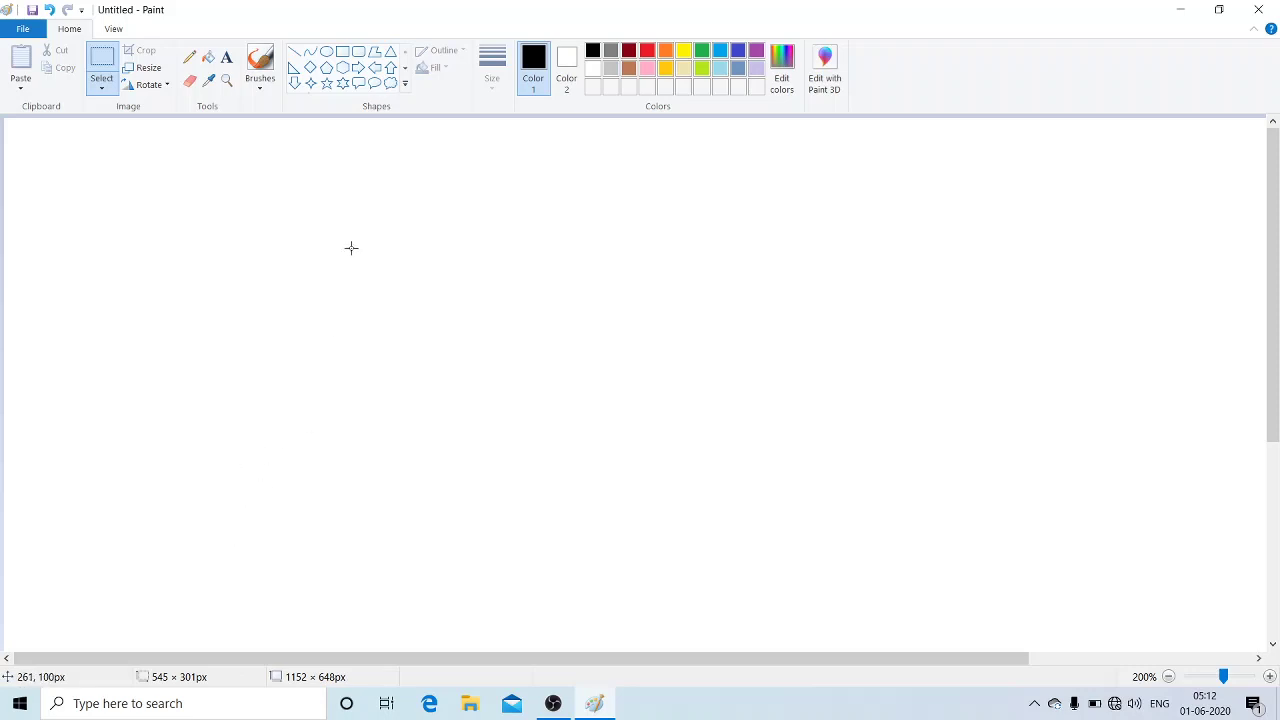
# - Draw the first arched hill on the left with the Curve shape
pyautogui.click(312, 56)
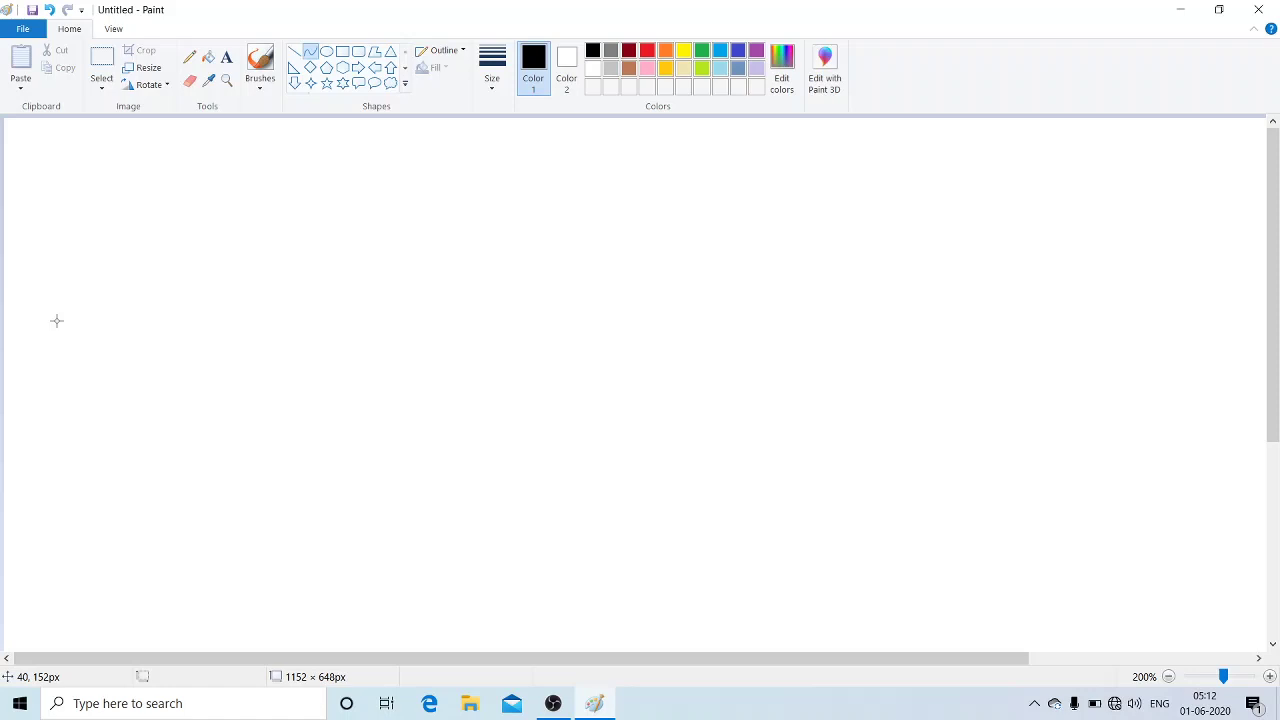
pyautogui.moveTo(35, 338); pyautogui.dragTo(462, 342)
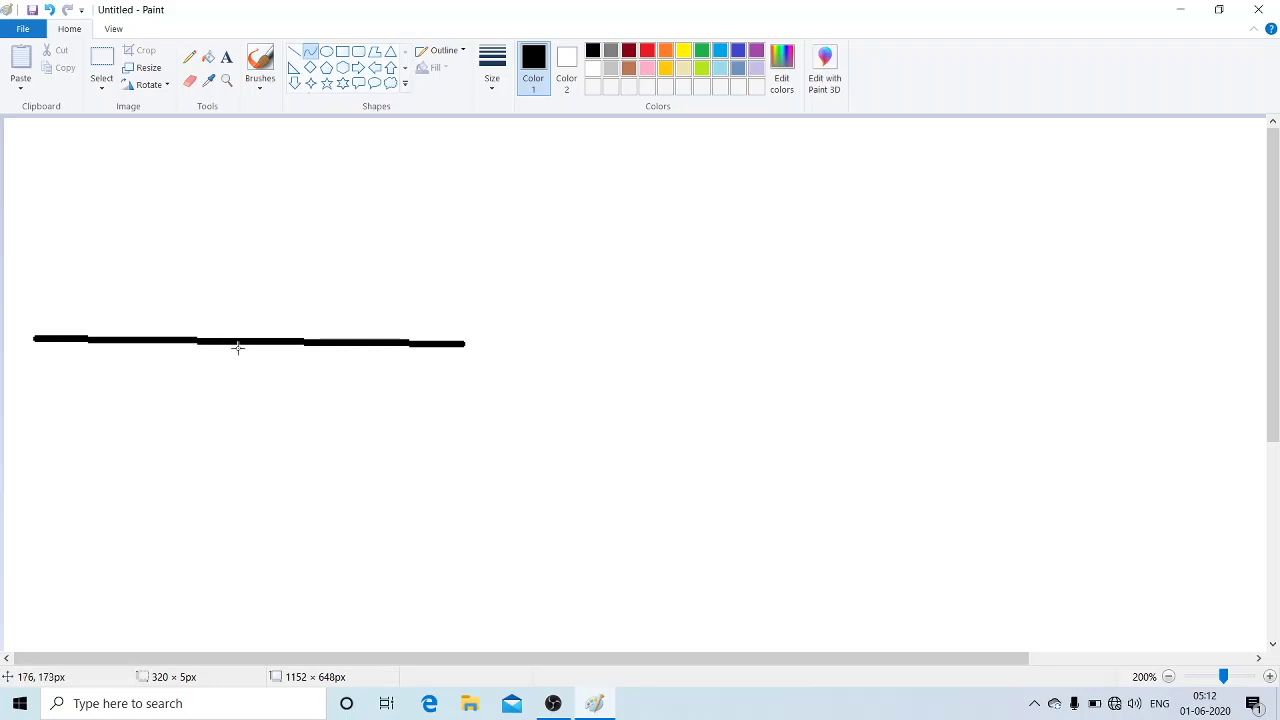
pyautogui.moveTo(234, 340); pyautogui.dragTo(258, 124)
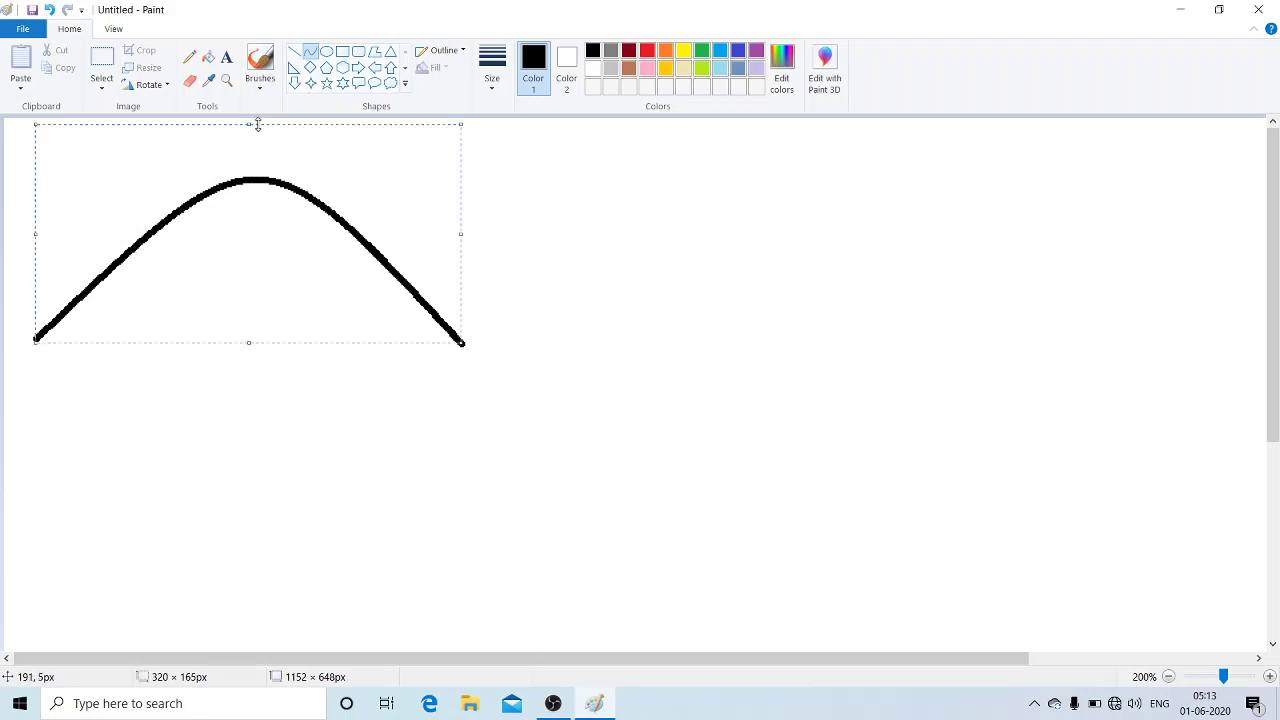
pyautogui.click(417, 440)
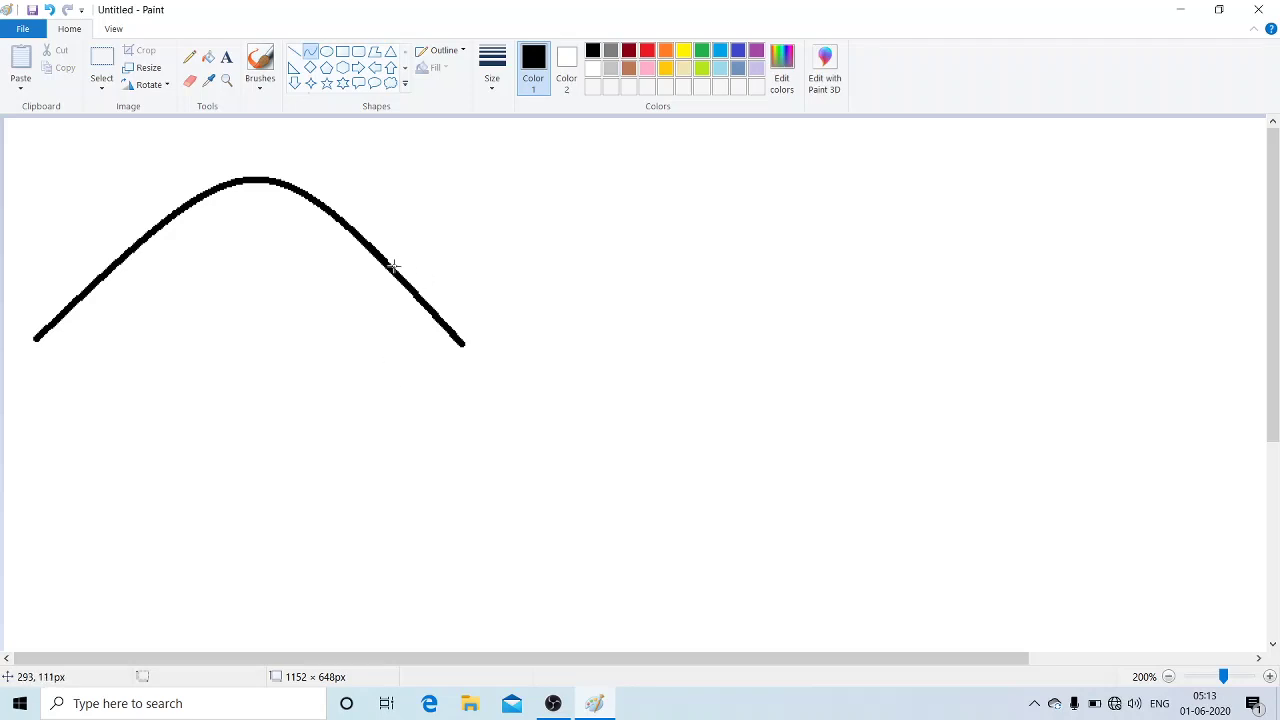
# - Draw the second and third arched hills, each starting on the previous hill's right slope
pyautogui.moveTo(397, 271); pyautogui.dragTo(887, 272)
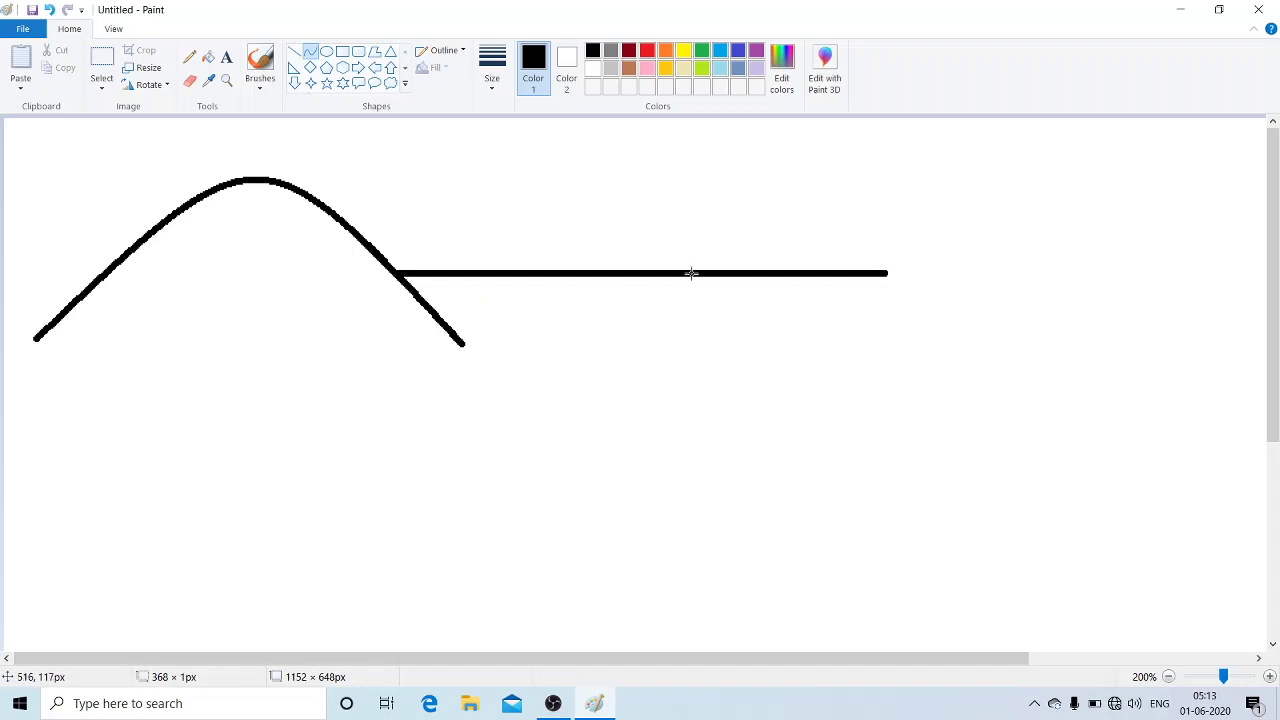
pyautogui.moveTo(634, 274); pyautogui.dragTo(622, 96)
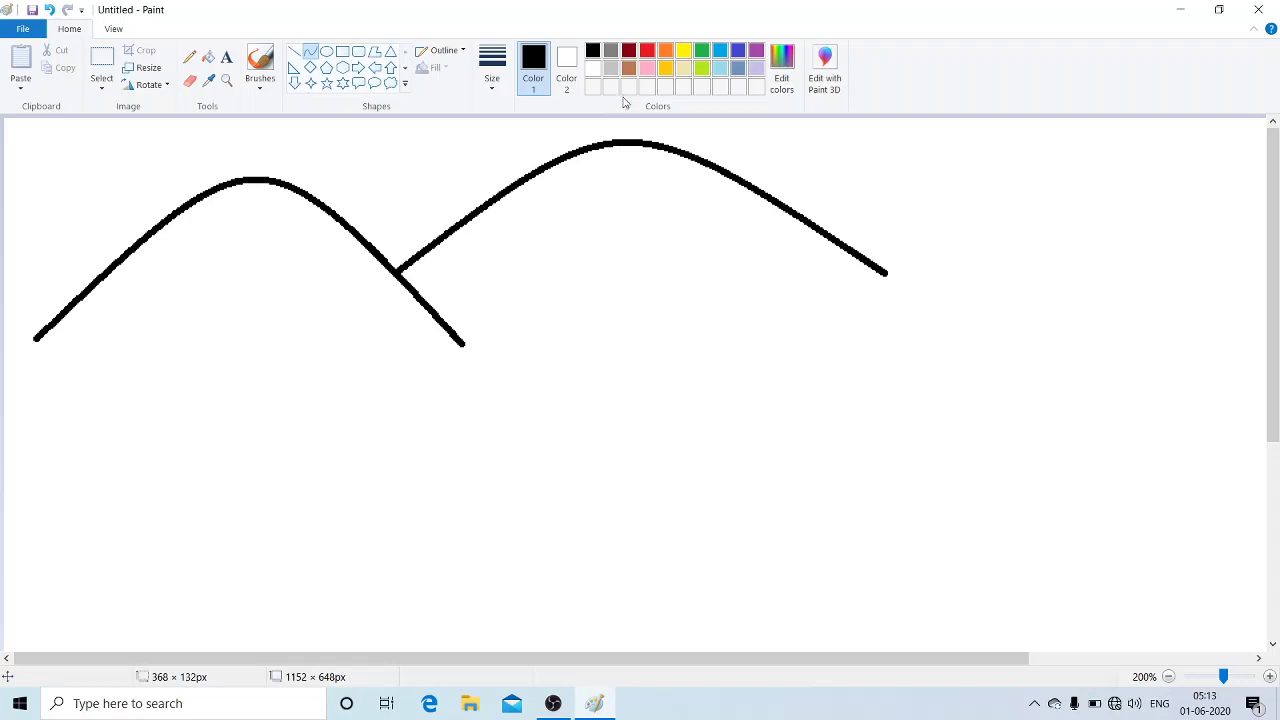
pyautogui.click(826, 230)
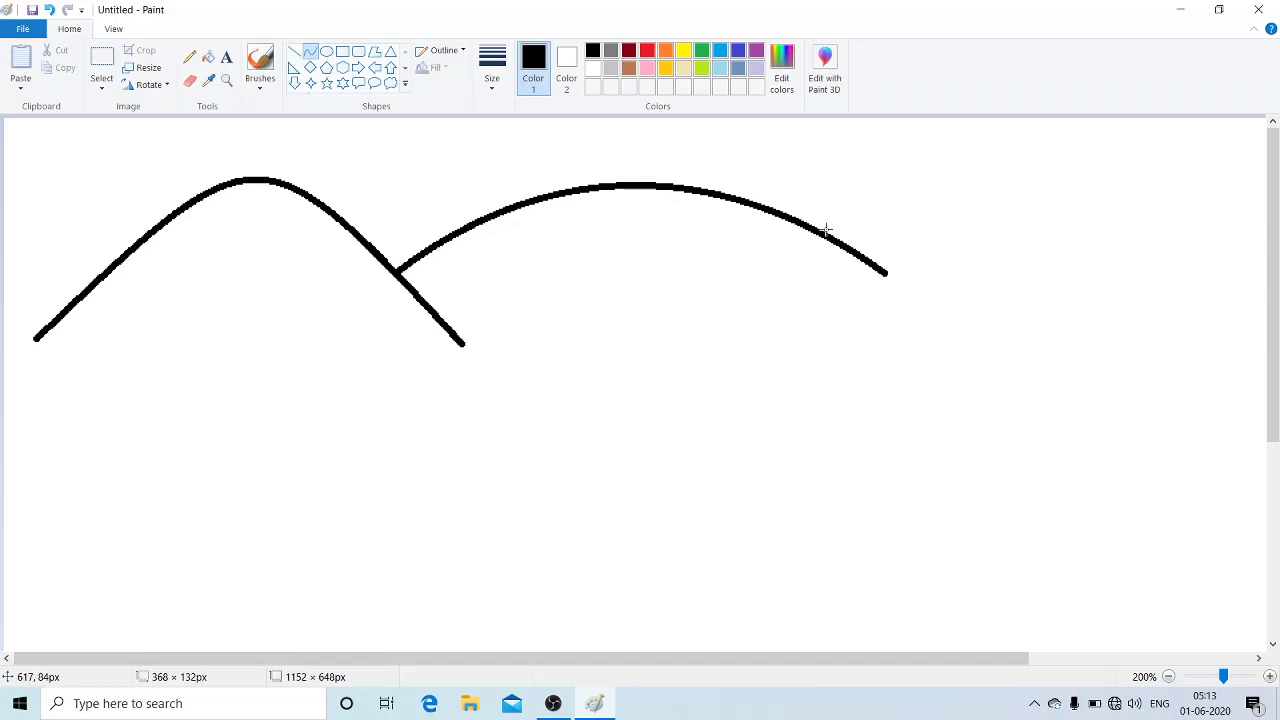
pyautogui.click(827, 230)
pyautogui.click(841, 290)
pyautogui.moveTo(808, 230); pyautogui.dragTo(1272, 228)
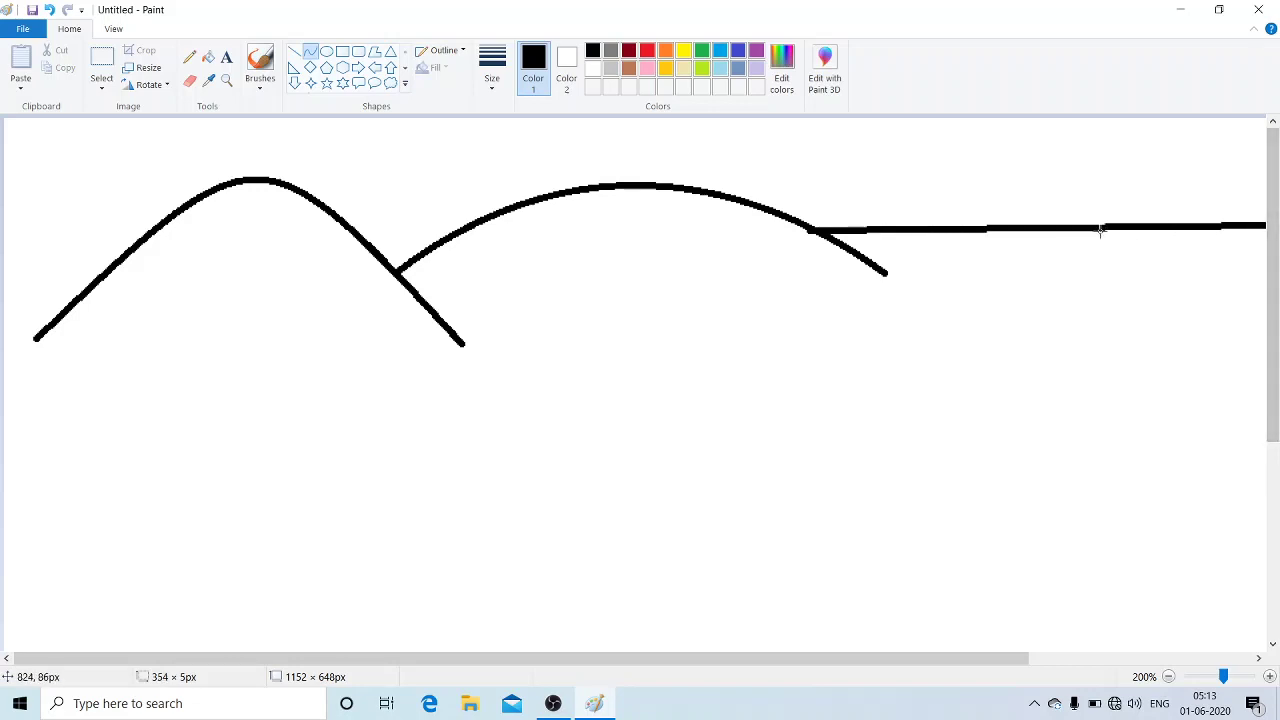
pyautogui.moveTo(1071, 229); pyautogui.dragTo(1043, 84)
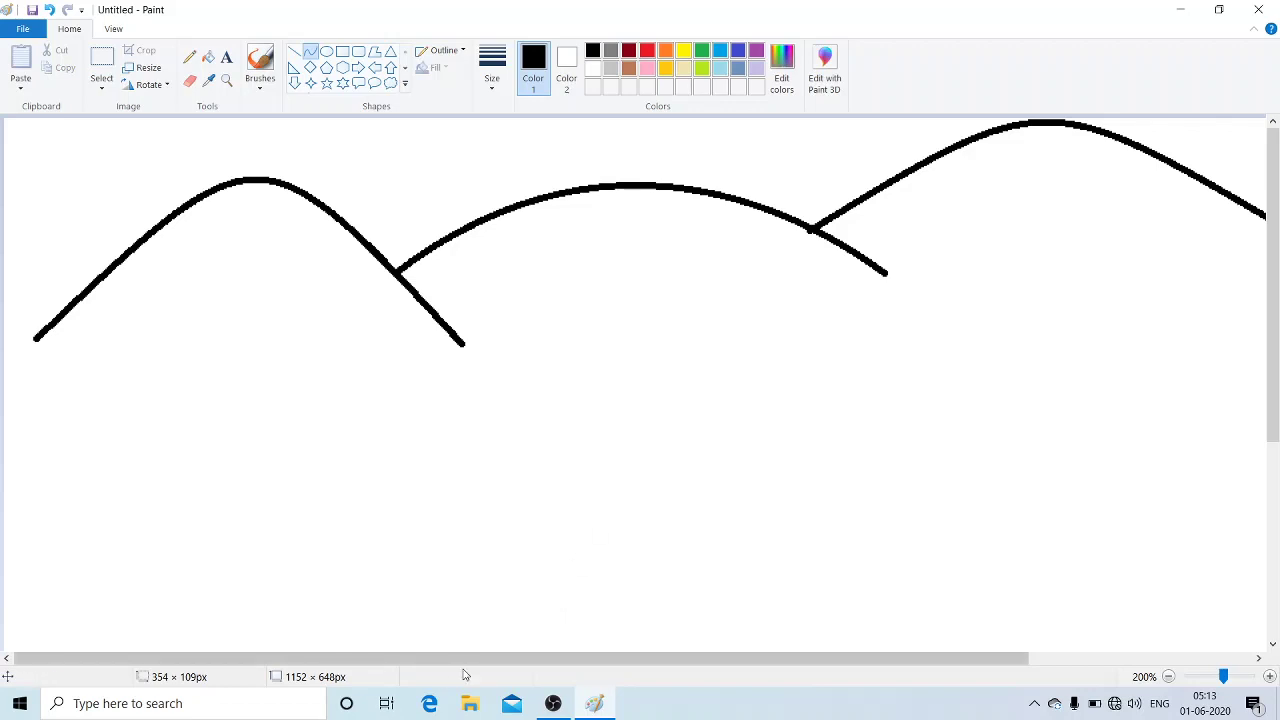
# - Select the Pencil with the third, thicker line width
pyautogui.click(188, 60)
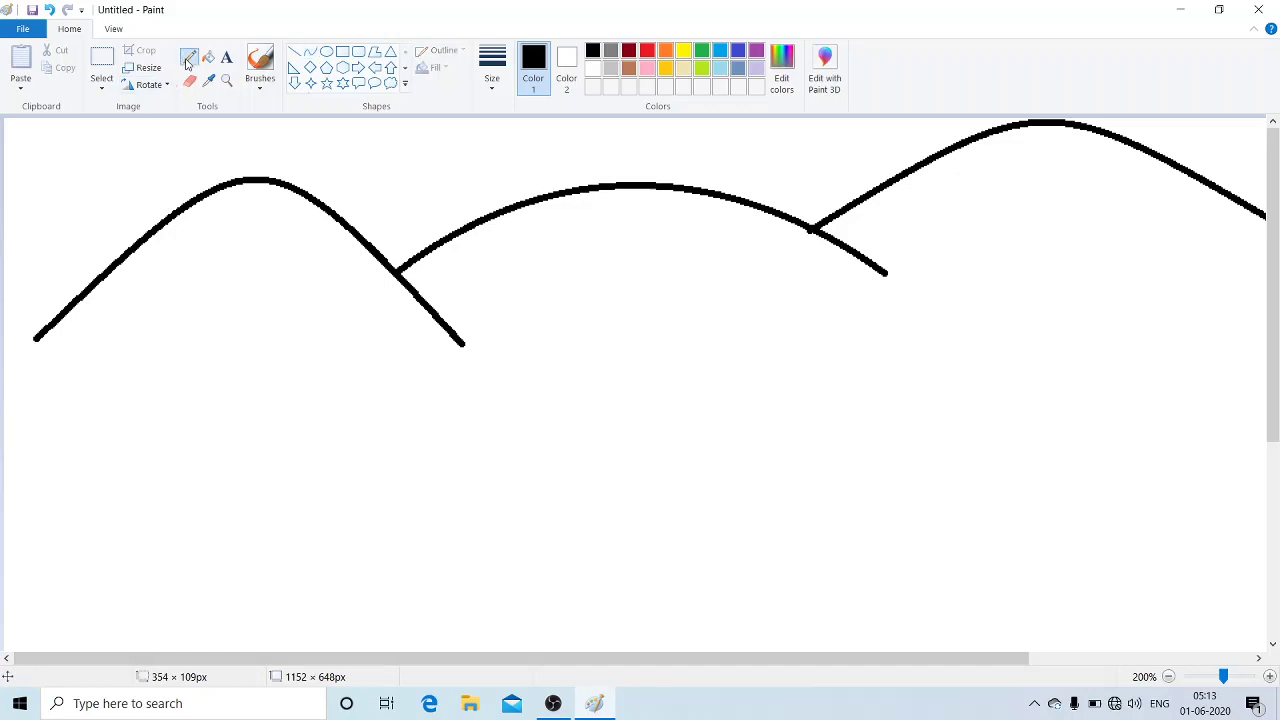
pyautogui.click(487, 62)
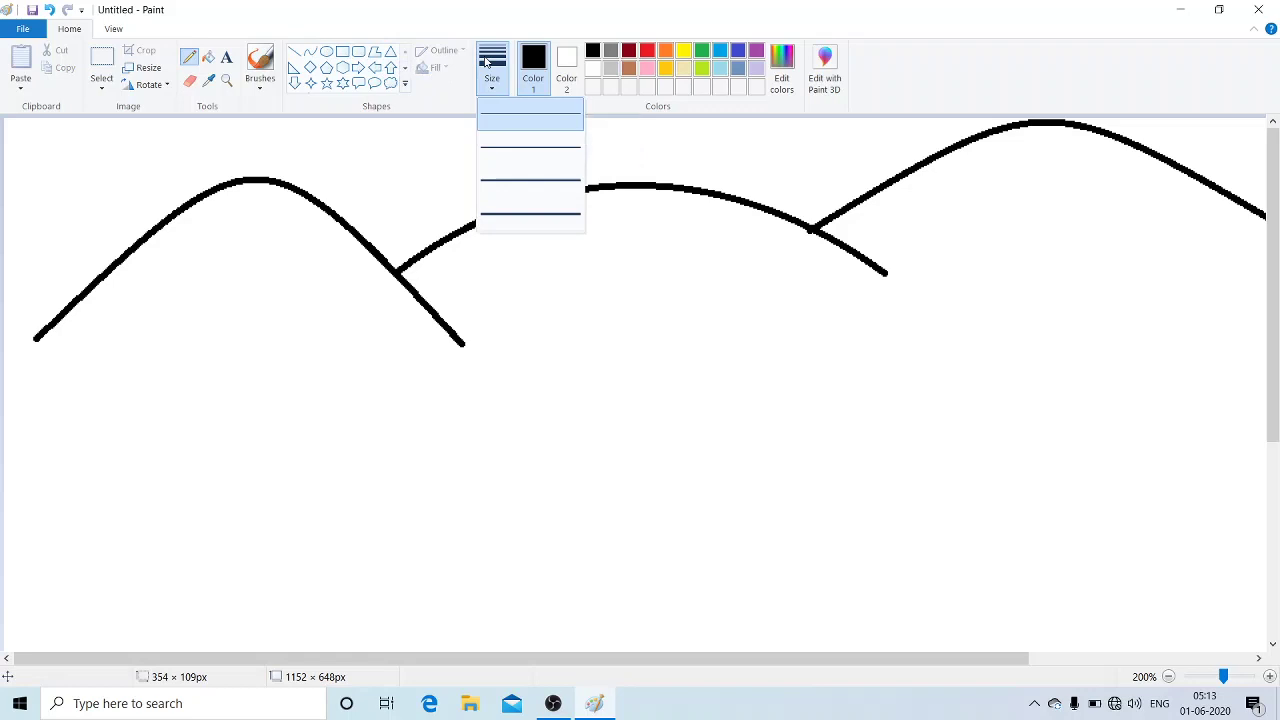
pyautogui.click(533, 185)
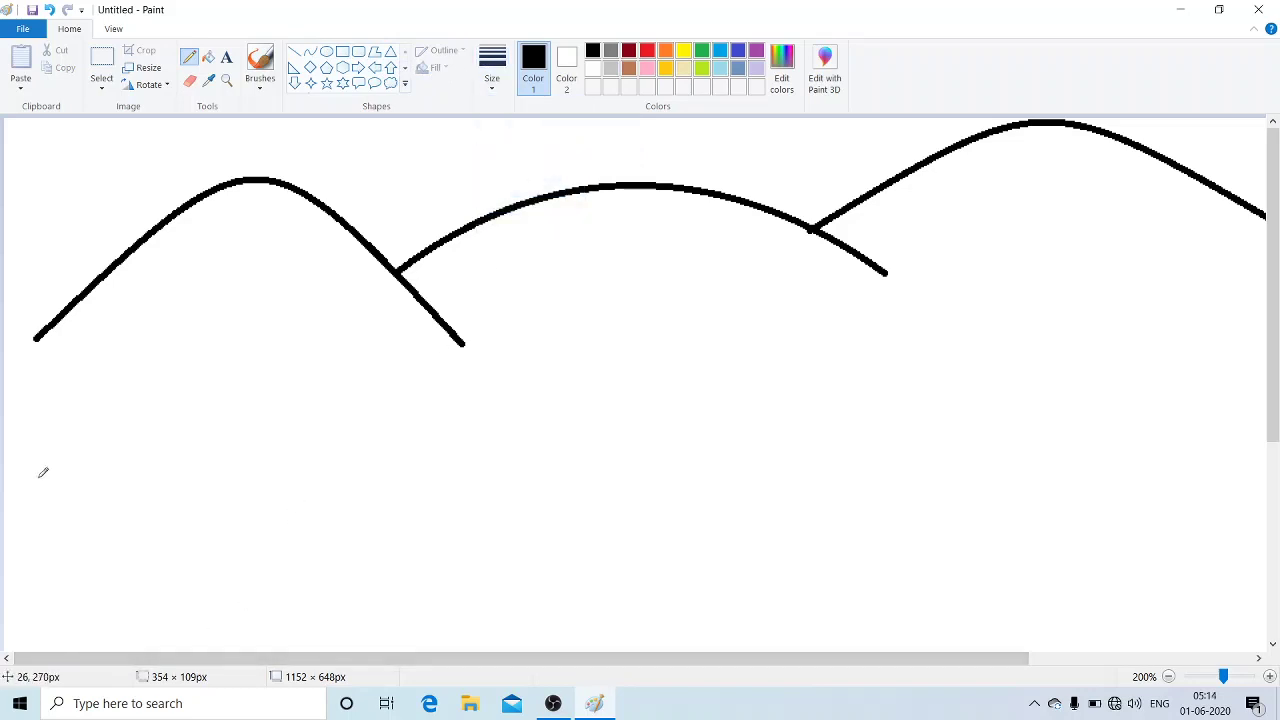
# - Draw two wavy land lines and the river's two banks beneath the hills
pyautogui.moveTo(37, 462)
pyautogui.mouseDown()
pyautogui.moveTo(129, 444)
pyautogui.moveTo(206, 405)
pyautogui.moveTo(224, 422)
pyautogui.moveTo(272, 424)
pyautogui.moveTo(386, 394)
pyautogui.moveTo(571, 392)
pyautogui.moveTo(826, 326)
pyautogui.moveTo(1272, 244)
pyautogui.mouseUp()
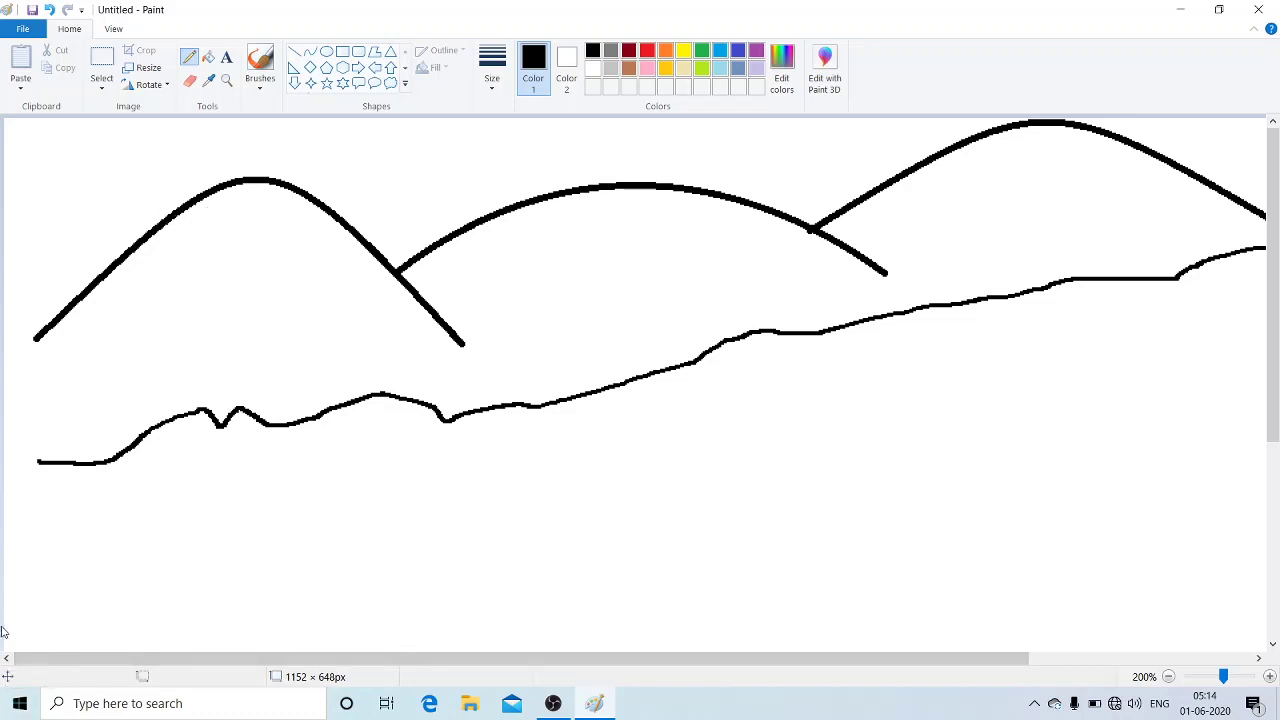
pyautogui.moveTo(40, 508)
pyautogui.mouseDown()
pyautogui.moveTo(150, 493)
pyautogui.moveTo(280, 510)
pyautogui.moveTo(438, 461)
pyautogui.moveTo(684, 450)
pyautogui.moveTo(1266, 320)
pyautogui.mouseUp()
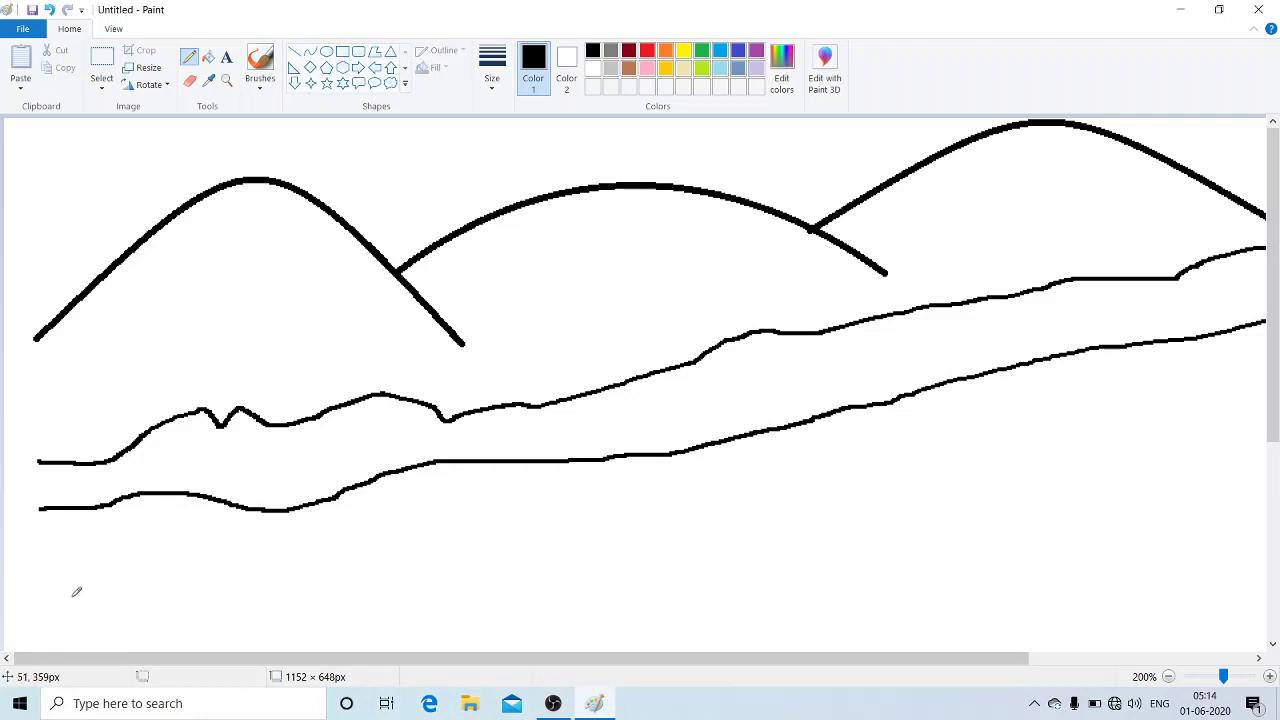
pyautogui.moveTo(70, 611)
pyautogui.mouseDown()
pyautogui.moveTo(592, 601)
pyautogui.moveTo(684, 570)
pyautogui.moveTo(667, 553)
pyautogui.moveTo(1230, 368)
pyautogui.mouseUp()
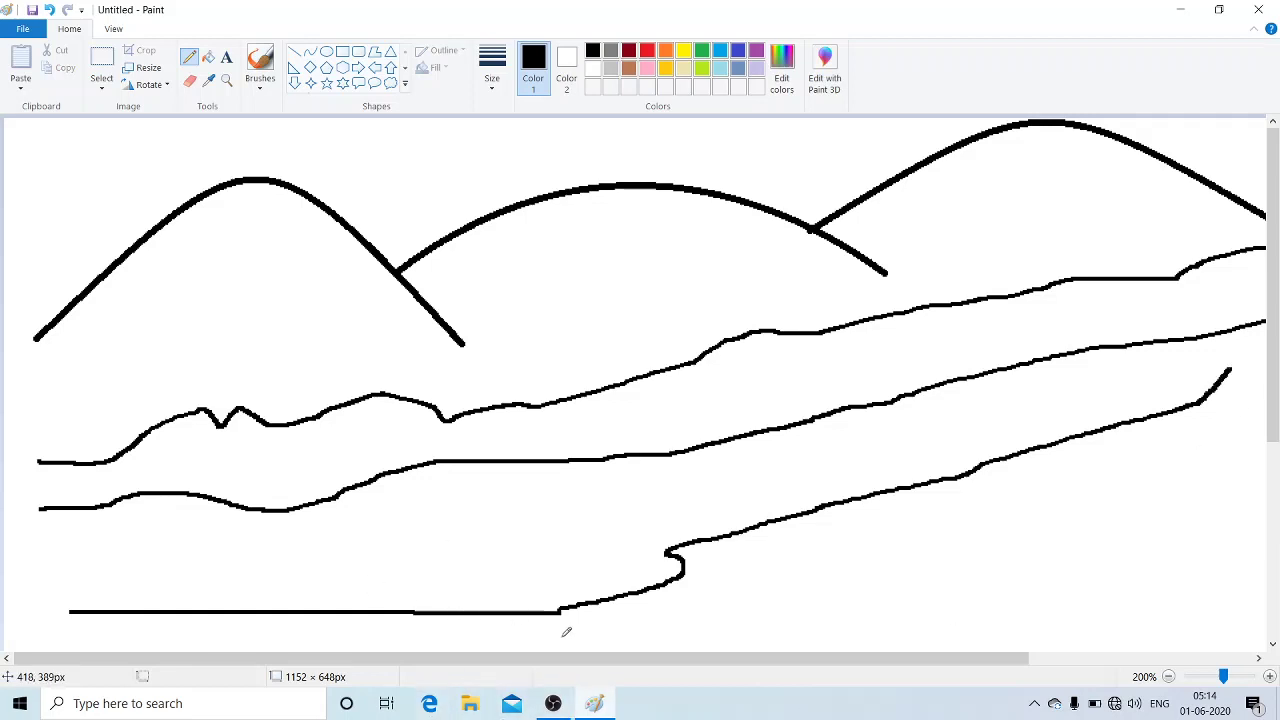
pyautogui.moveTo(562, 637)
pyautogui.mouseDown()
pyautogui.moveTo(744, 630)
pyautogui.moveTo(865, 583)
pyautogui.moveTo(921, 519)
pyautogui.moveTo(1001, 485)
pyautogui.moveTo(1278, 412)
pyautogui.mouseUp()
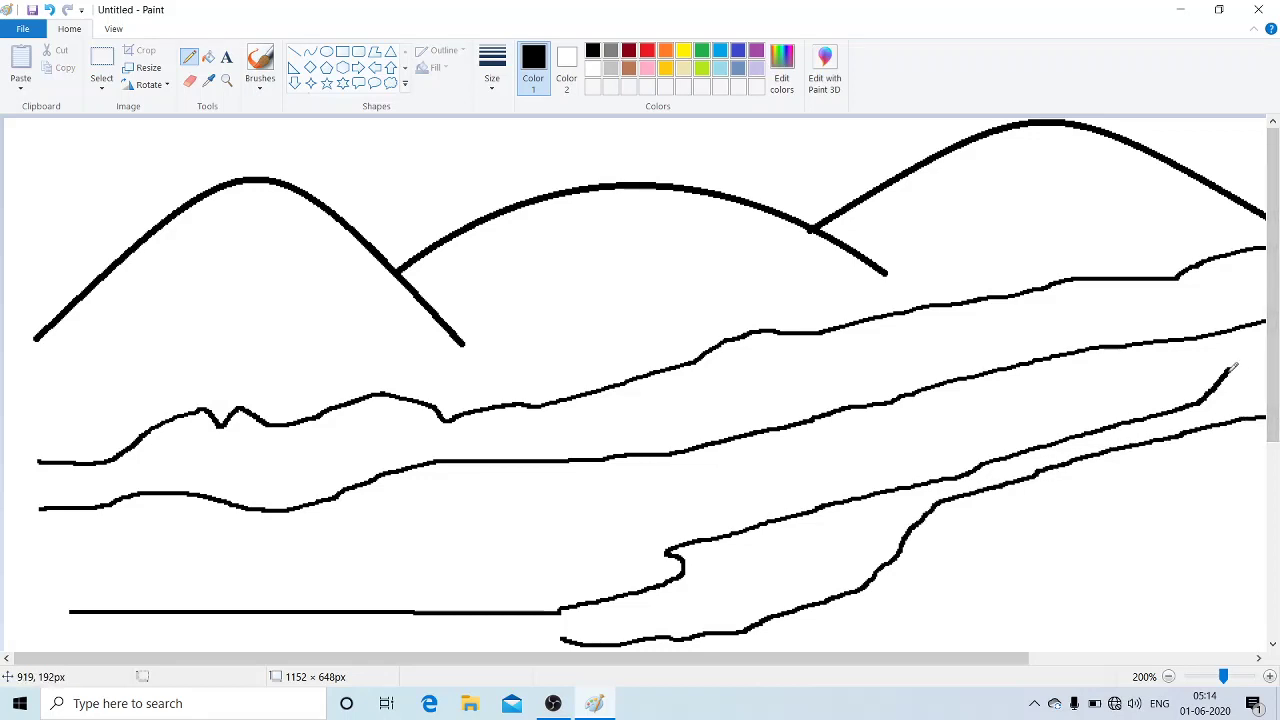
pyautogui.moveTo(1228, 368); pyautogui.dragTo(1266, 364)
# - Erase the stray left end of the river's lower bank with the Eraser
pyautogui.click(196, 88)
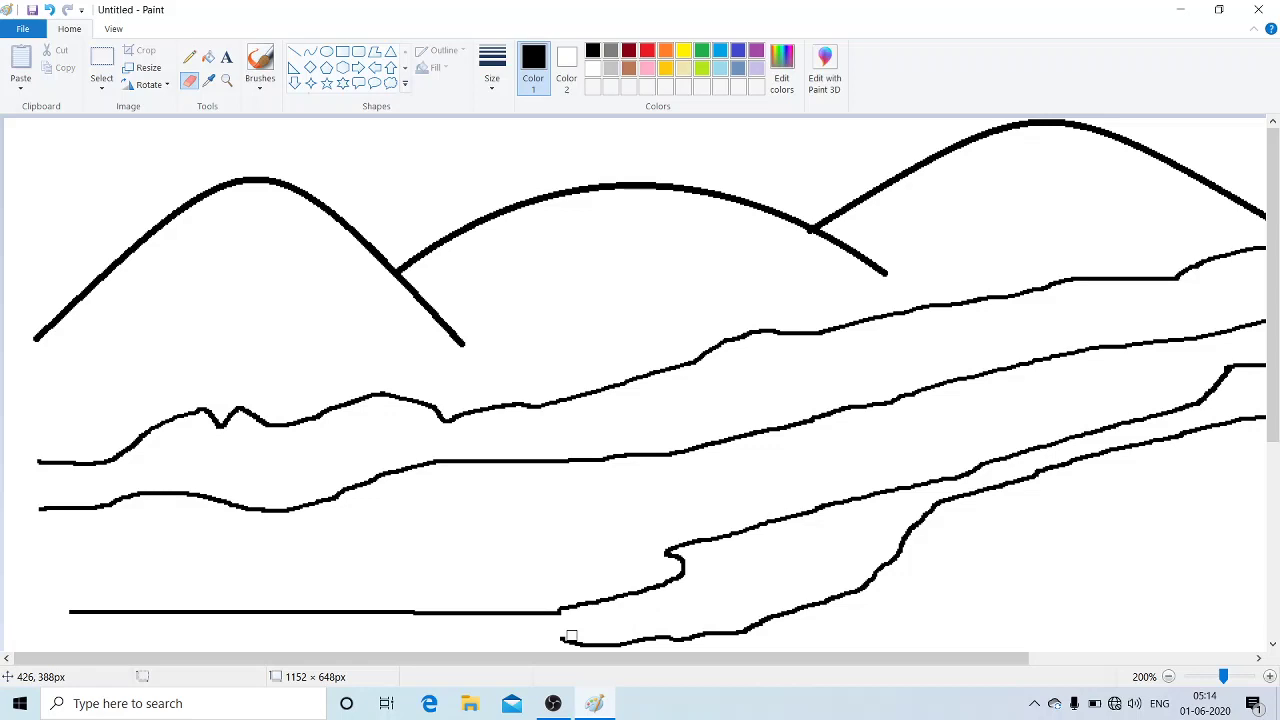
pyautogui.moveTo(571, 626)
pyautogui.mouseDown()
pyautogui.moveTo(560, 640)
pyautogui.moveTo(588, 640)
pyautogui.mouseUp()
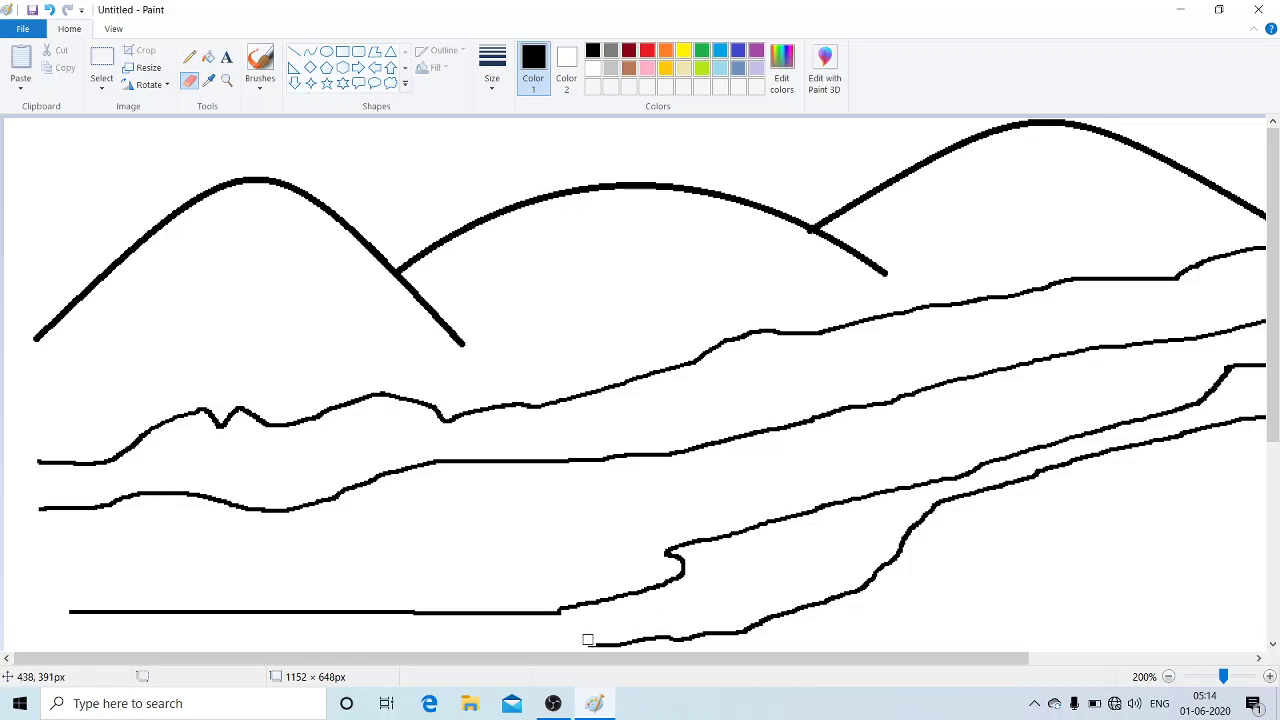